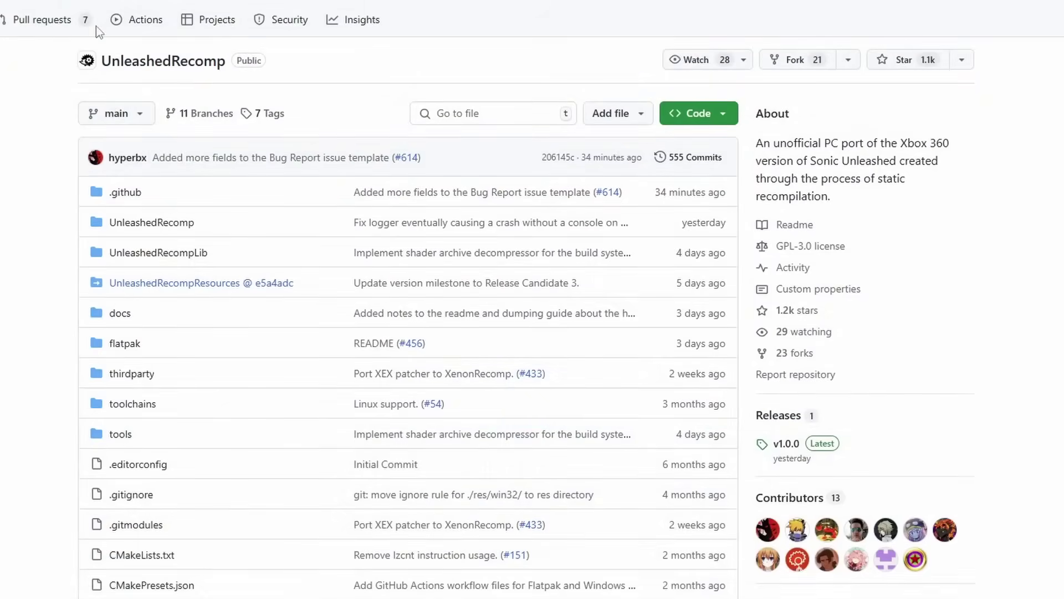
Step: Open the v1.0.0 release of the UnleashedRecomp repository
click(786, 444)
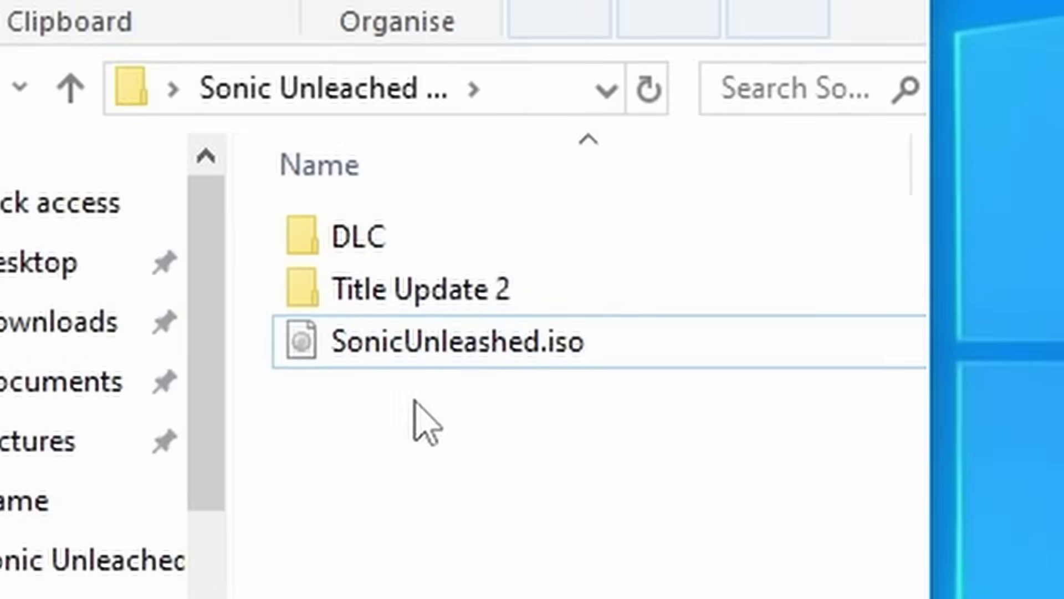
Step: In File Explorer, inspect SonicUnleashed.iso and the contents of the Title Update 2 and DLC folders
click(450, 362)
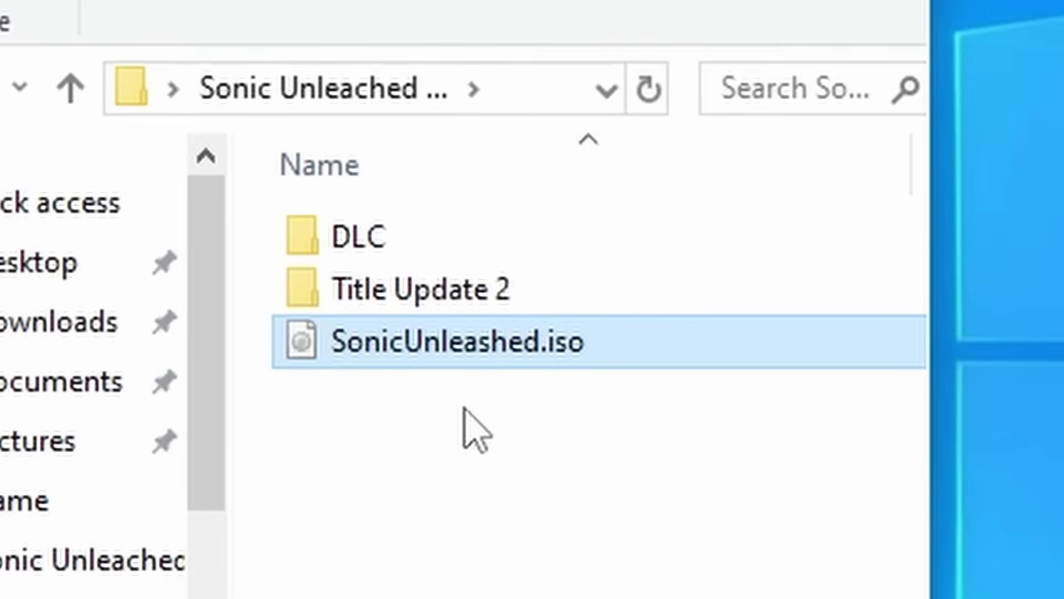
double_click(408, 294)
click(392, 259)
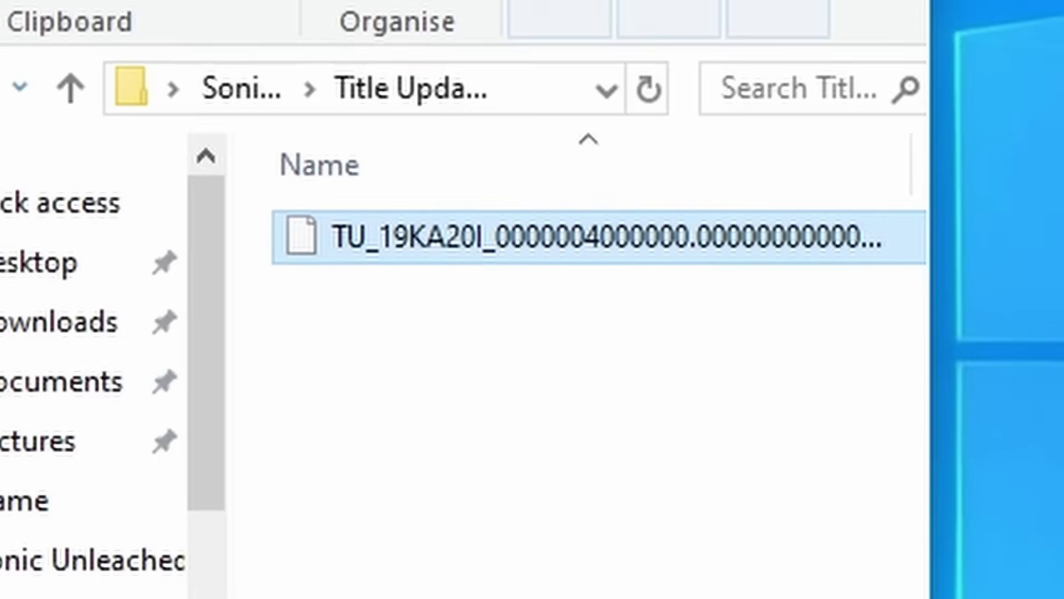
key(BackSpace)
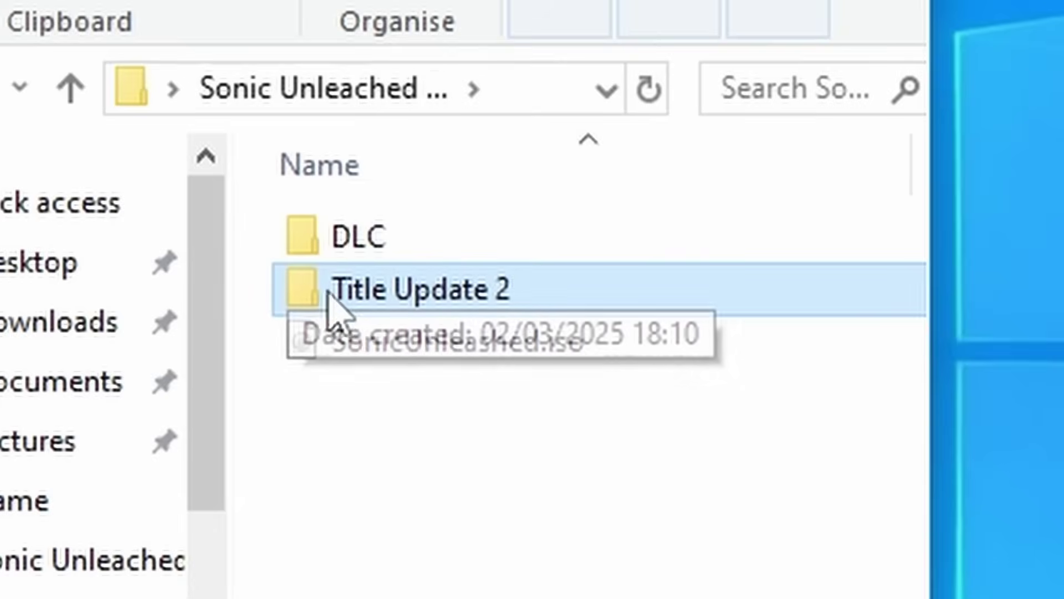
click(338, 249)
double_click(373, 251)
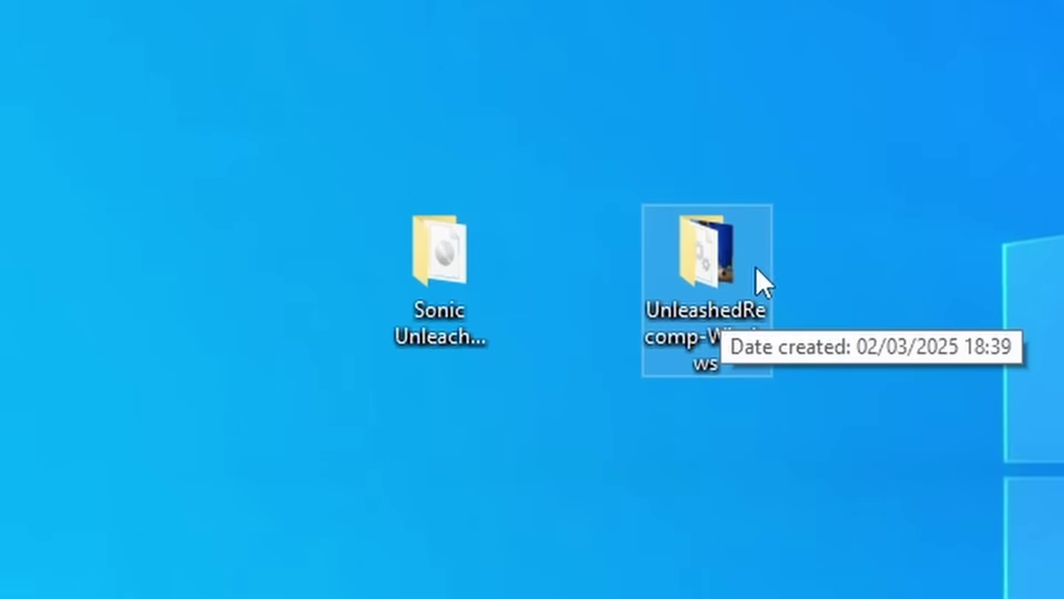
Step: Launch UnleashedRecomp.exe from the UnleashedRecomp-Windows folder and proceed in English to the installer's game and title update sources page
double_click(715, 279)
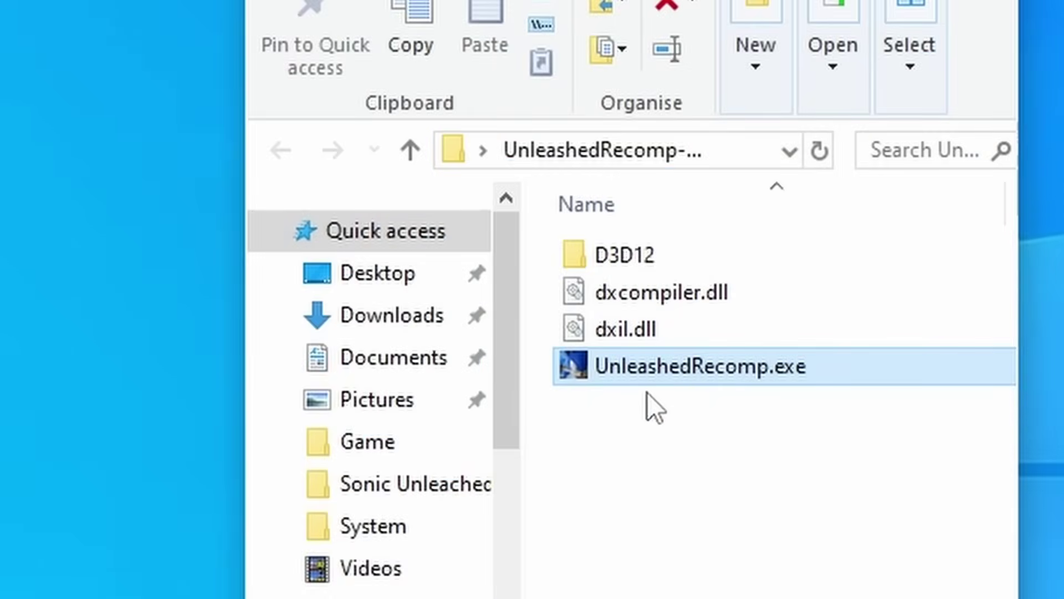
double_click(660, 382)
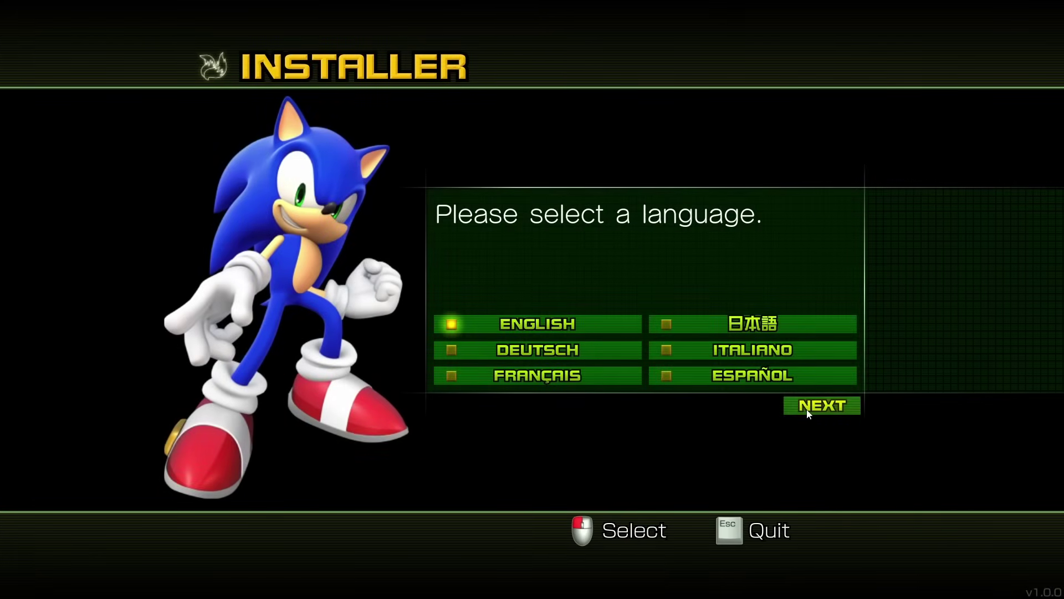
click(821, 405)
click(822, 406)
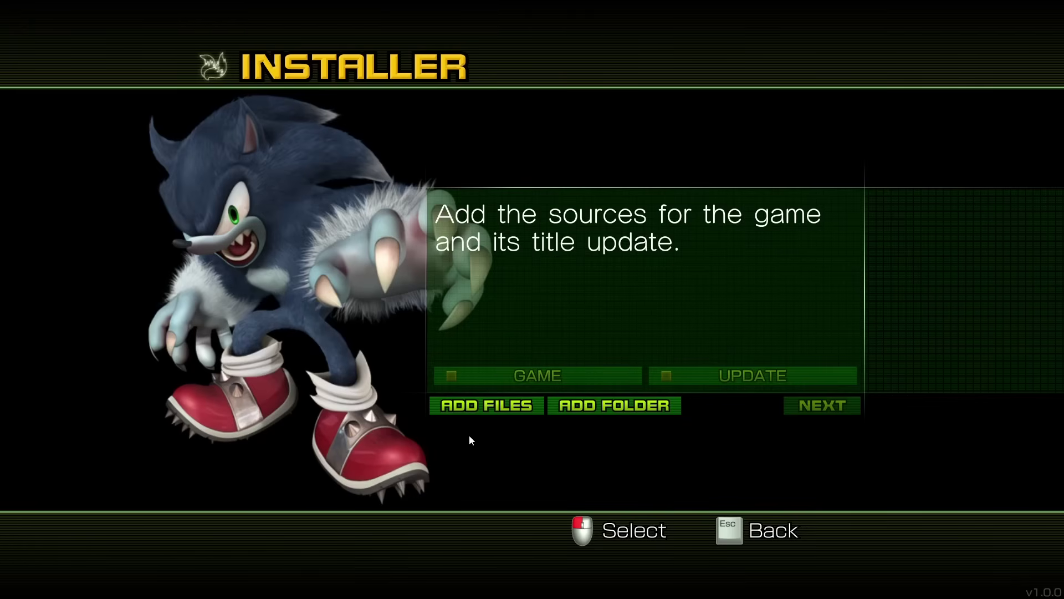
Step: Add SonicUnleashed.iso from the Sonic Unleached Files folder as the game source
click(476, 411)
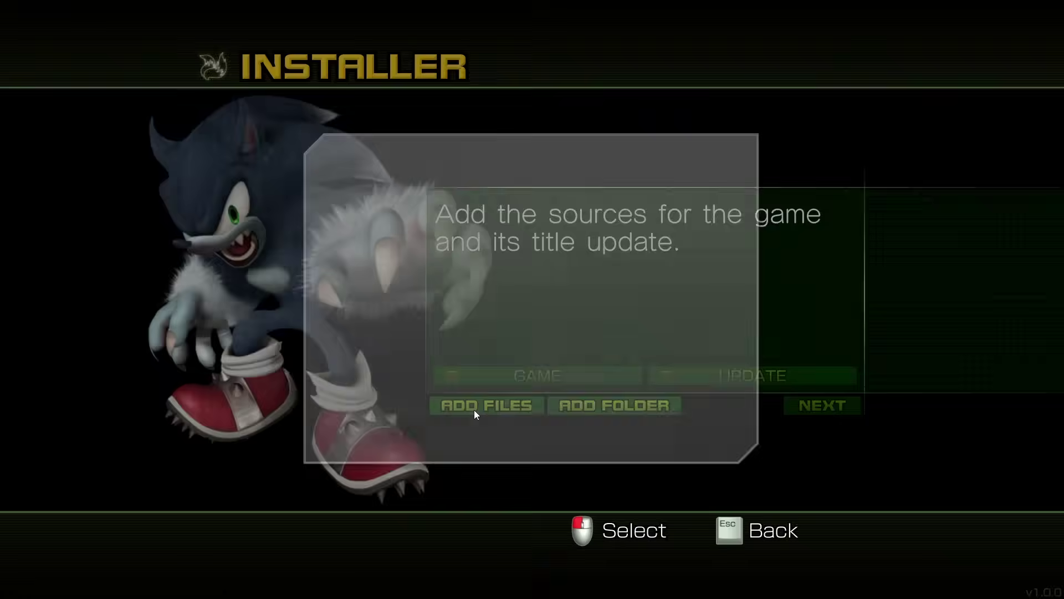
click(488, 333)
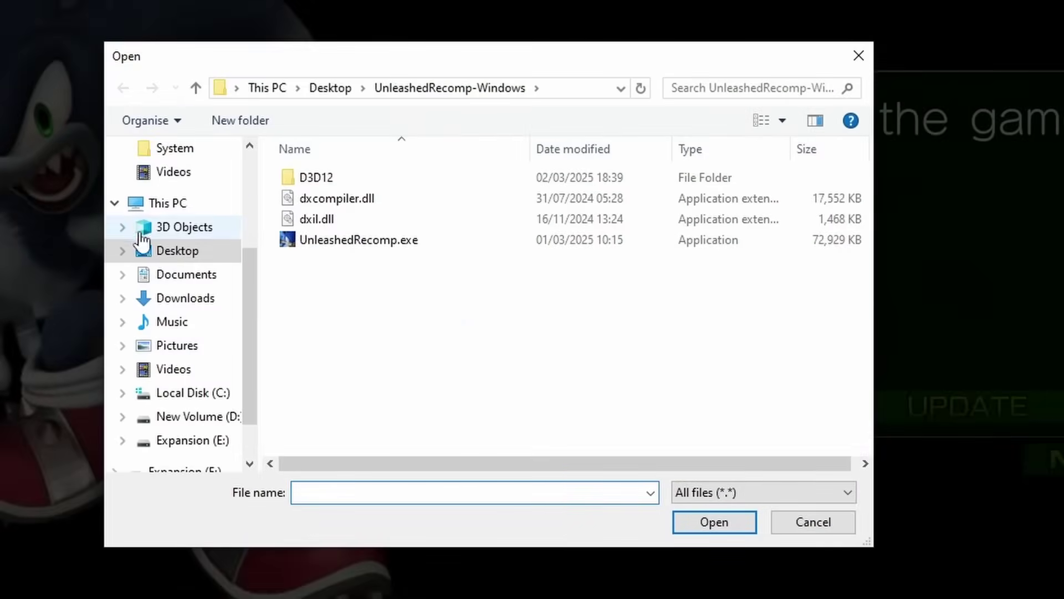
click(185, 306)
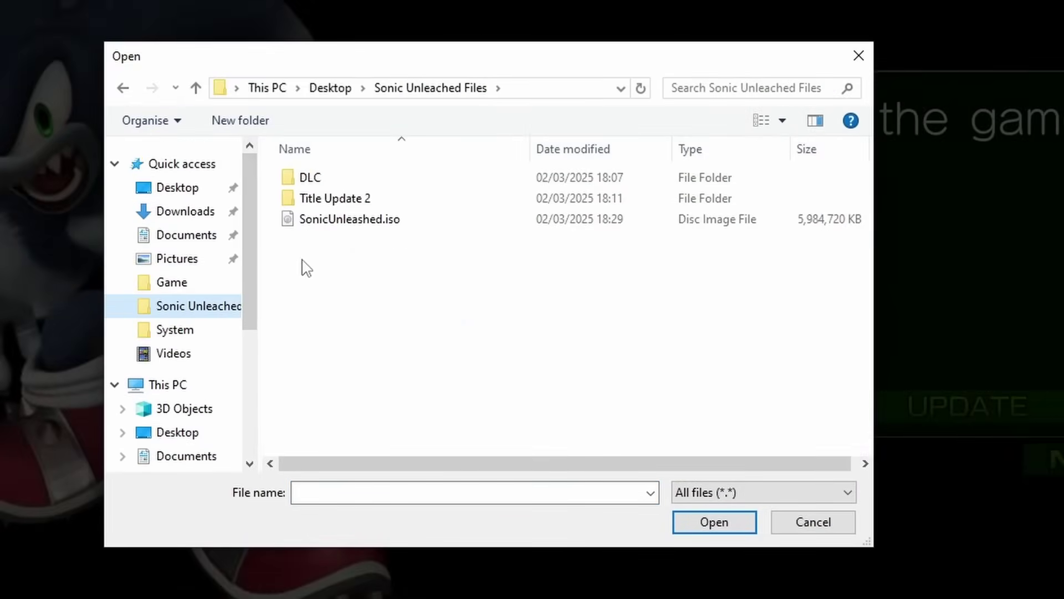
click(338, 221)
click(714, 521)
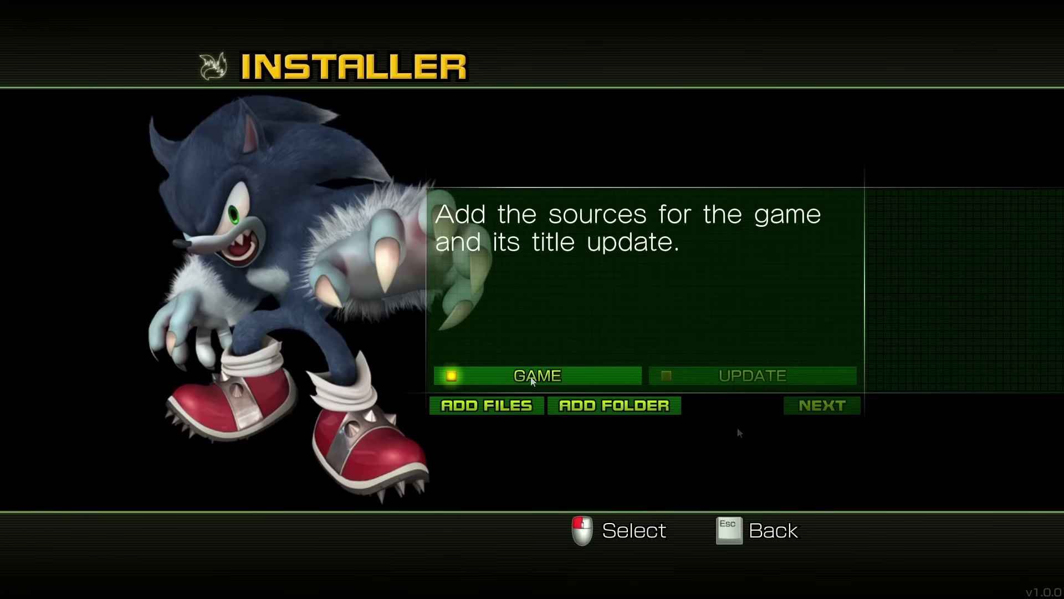
Step: Add the TU_19KA20I file from the Title Update 2 folder as the update source and continue to the DLC page
click(505, 412)
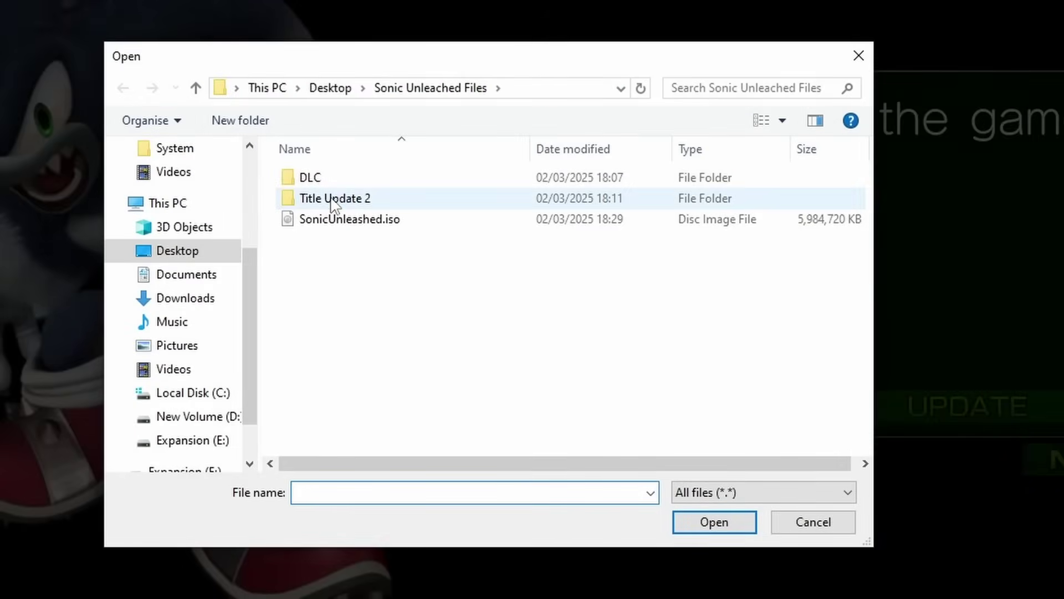
double_click(333, 200)
click(337, 190)
click(720, 521)
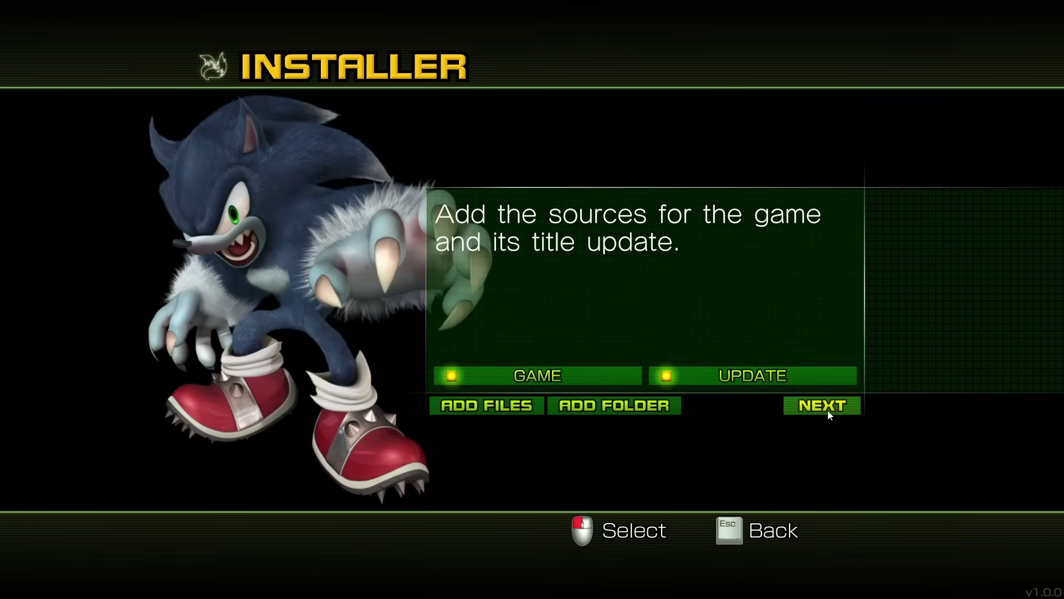
click(827, 410)
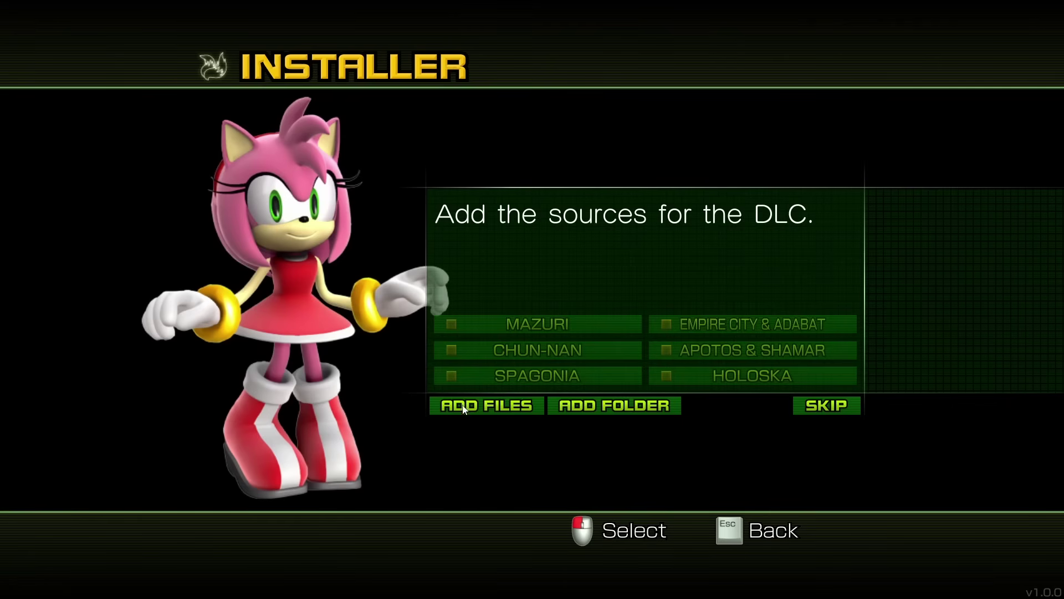
Step: Add all files in the DLC folder as DLC sources and start installing the content to the program's folder
click(486, 405)
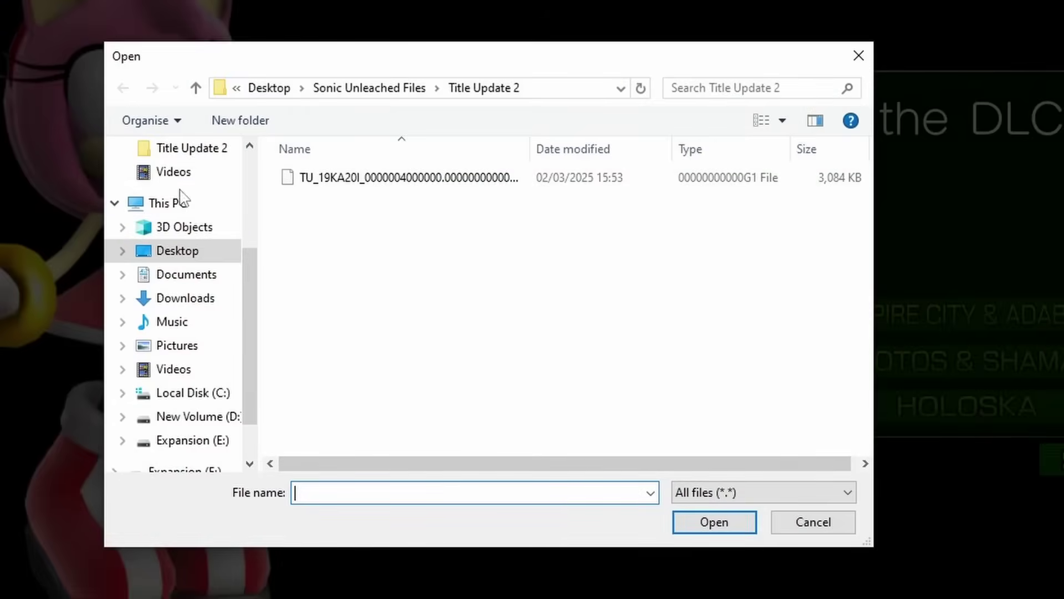
scroll(170, 233, up, 2)
click(188, 284)
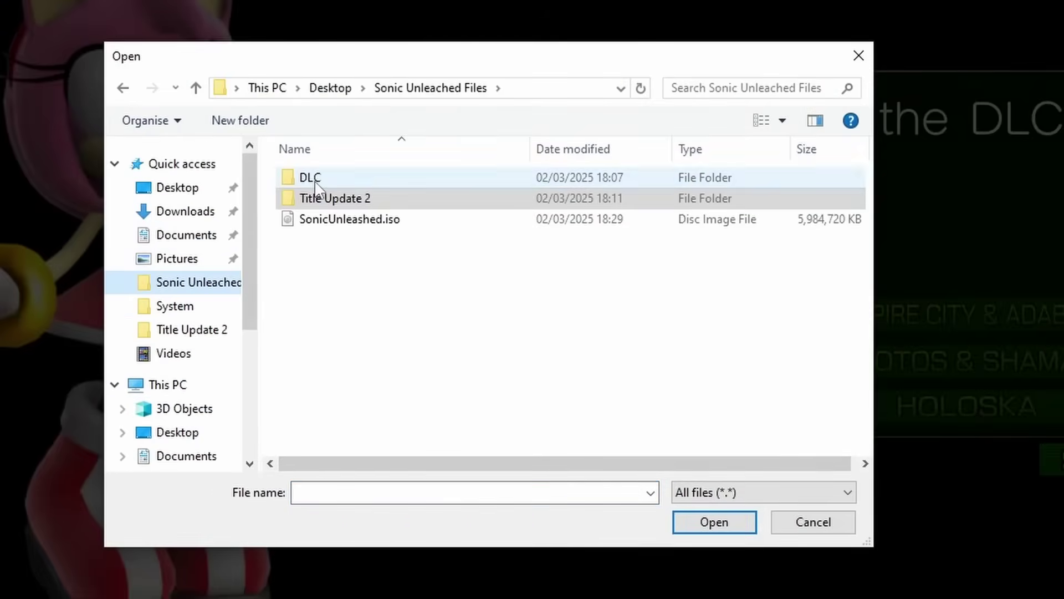
double_click(310, 178)
click(336, 283)
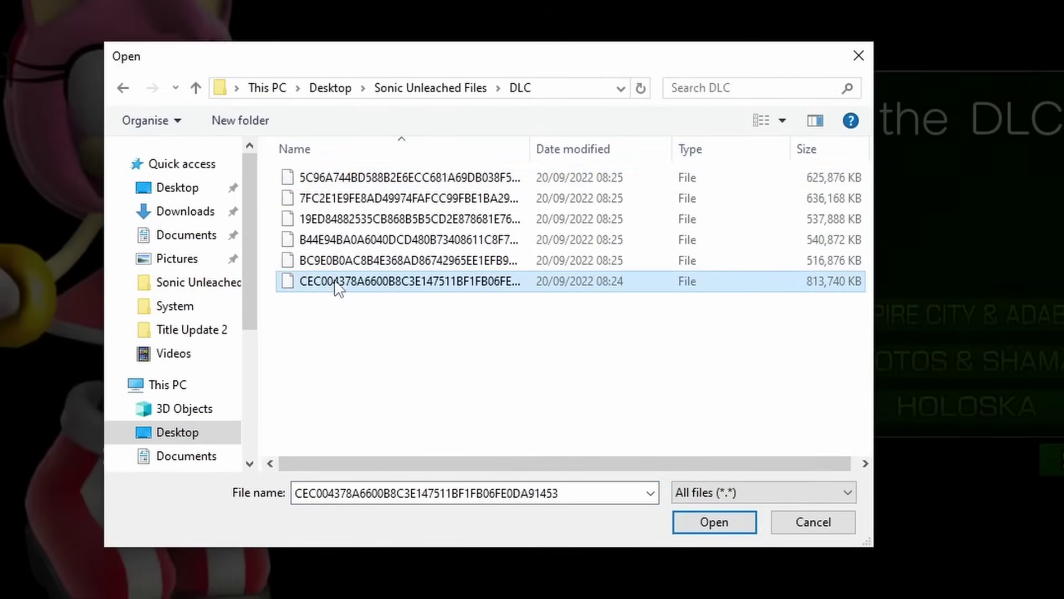
key(ctrl+a)
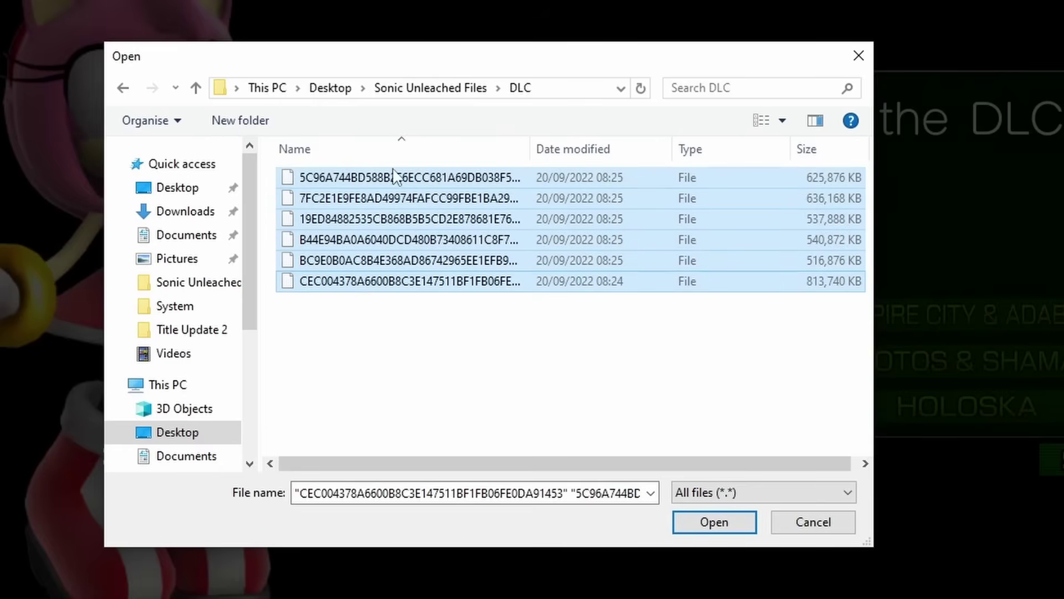
click(707, 526)
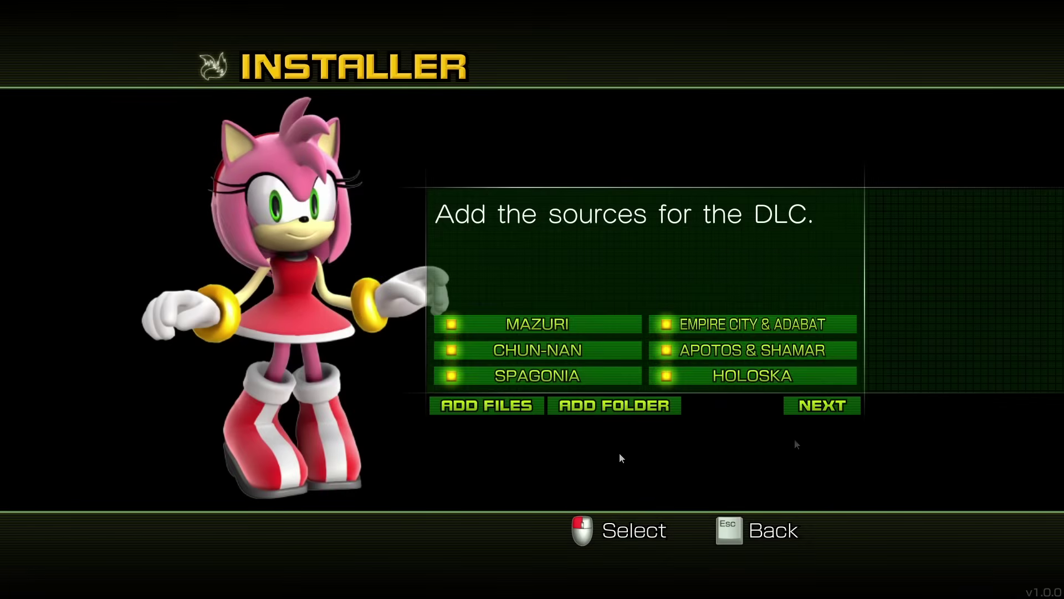
click(826, 403)
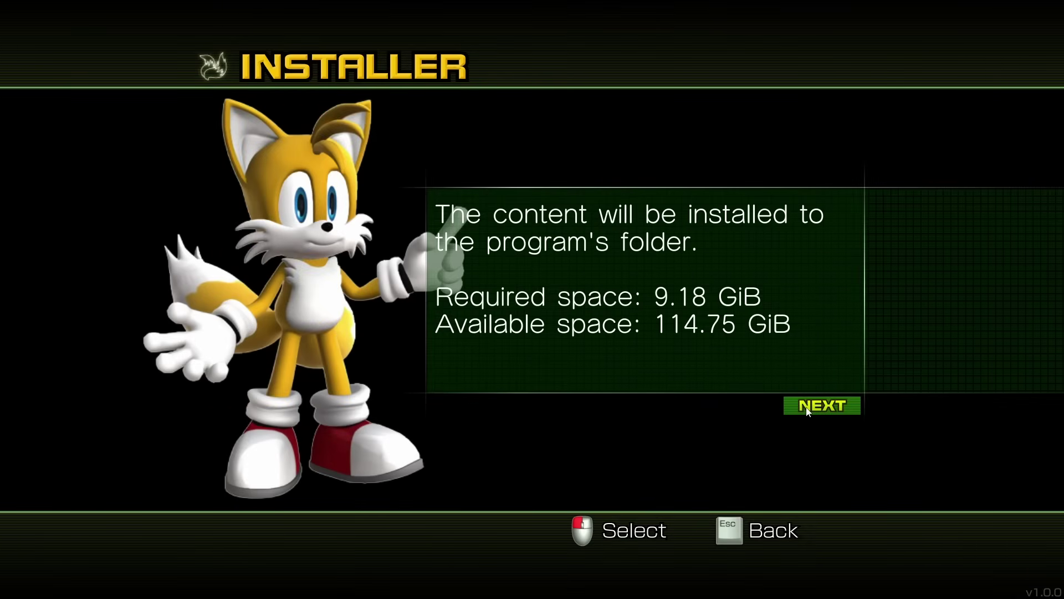
click(808, 407)
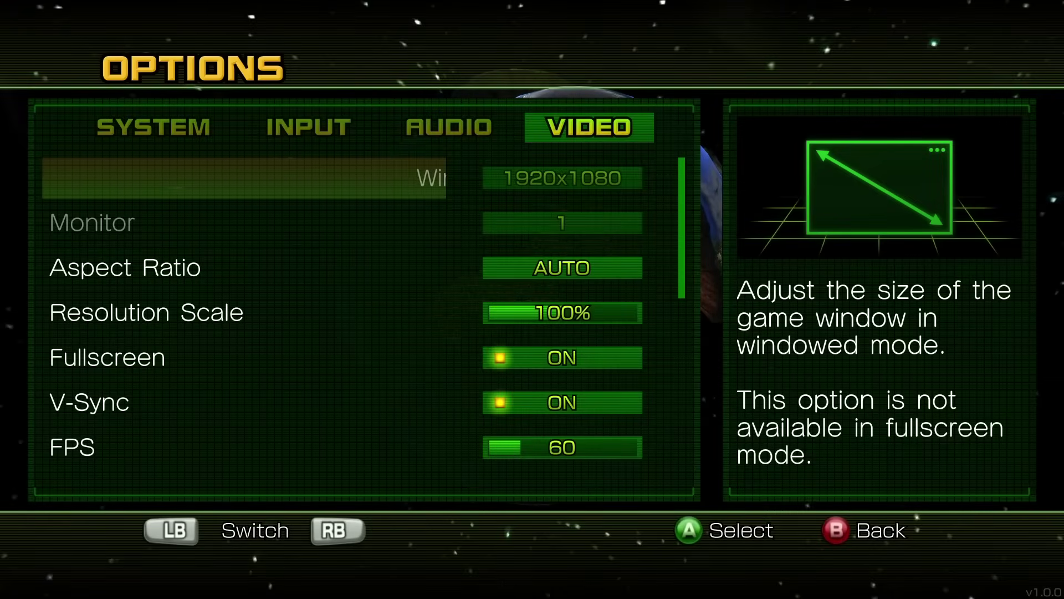
Step: Look through the game's video options, including resolution scale, V-Sync, FPS, anti-aliasing, shadow resolution and motion blur
key(Down)
key(Down)
key(Down)
key(Down)
key(Down)
key(Down)
key(Down)
key(Down)
key(Down)
key(Down)
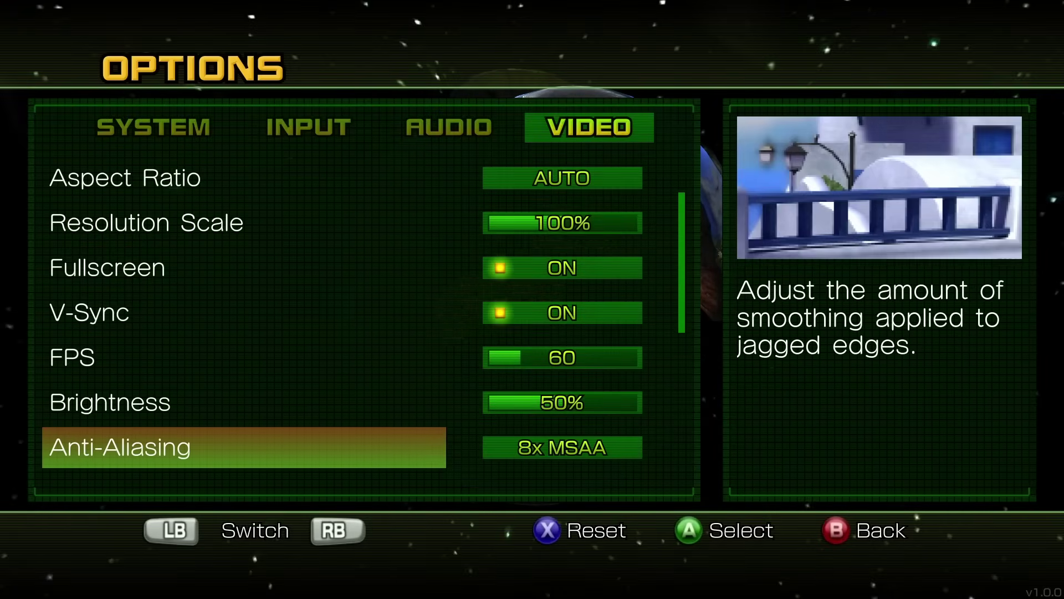
key(Down)
key(Down)
key(Down)
key(Down)
key(Down)
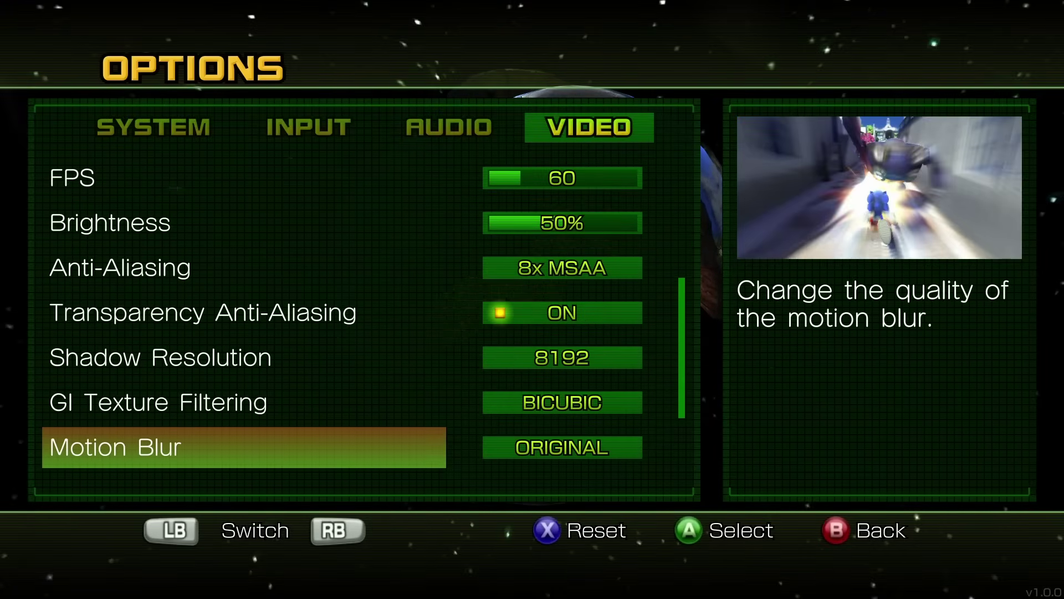
key(Up)
key(Up)
key(Up)
key(Up)
key(Up)
key(Up)
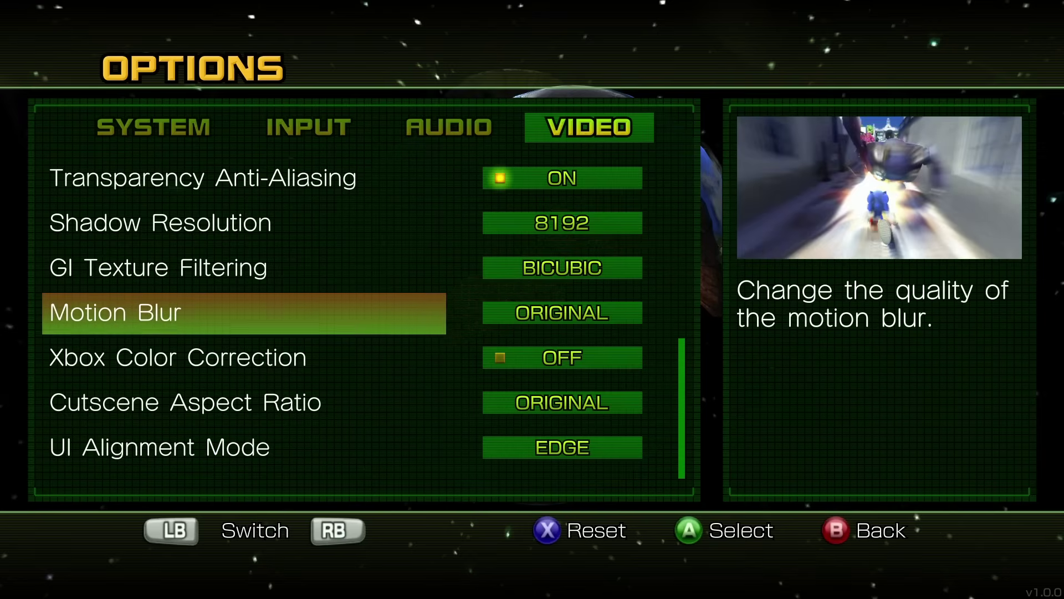
key(Up)
key(Up)
key(Up)
key(Up)
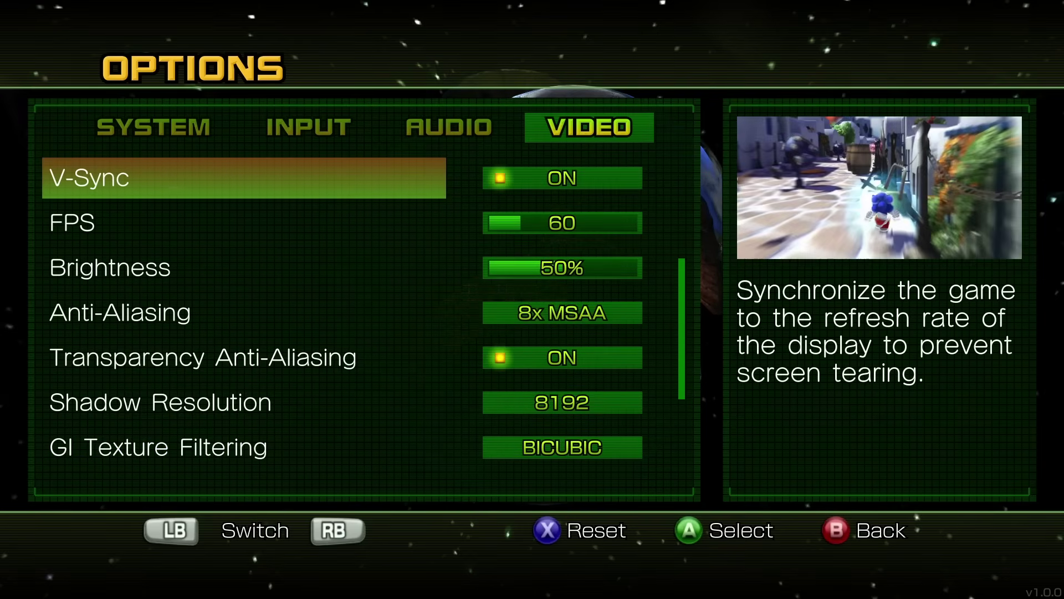